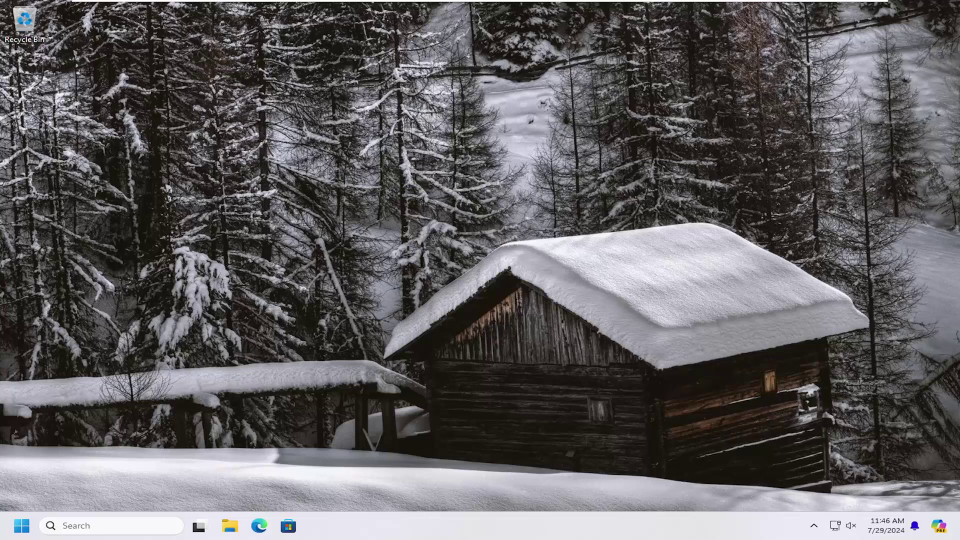
# - Start Command Prompt as administrator from Start search, approve UAC, and reposition its window
pyautogui.click(33, 526)
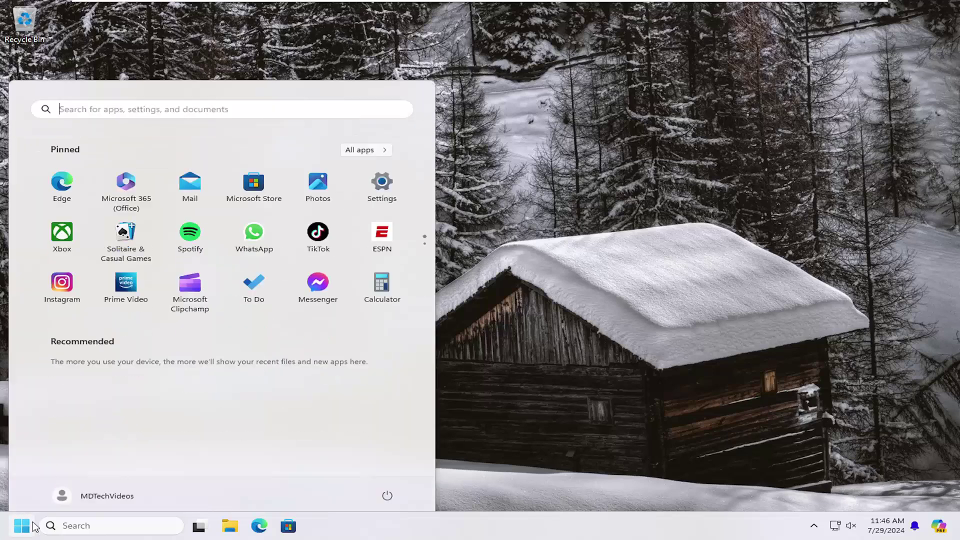
pyautogui.write('cmd')
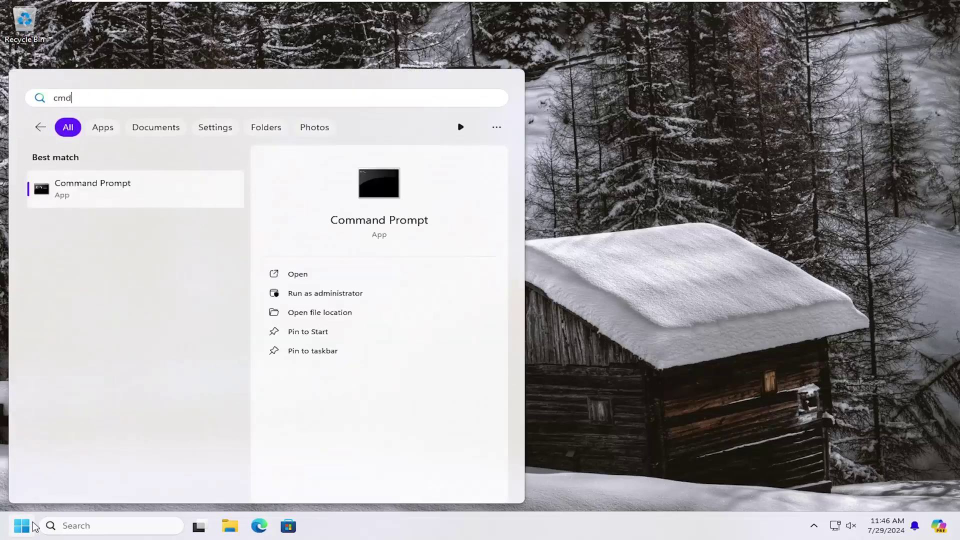
pyautogui.rightClick(101, 191)
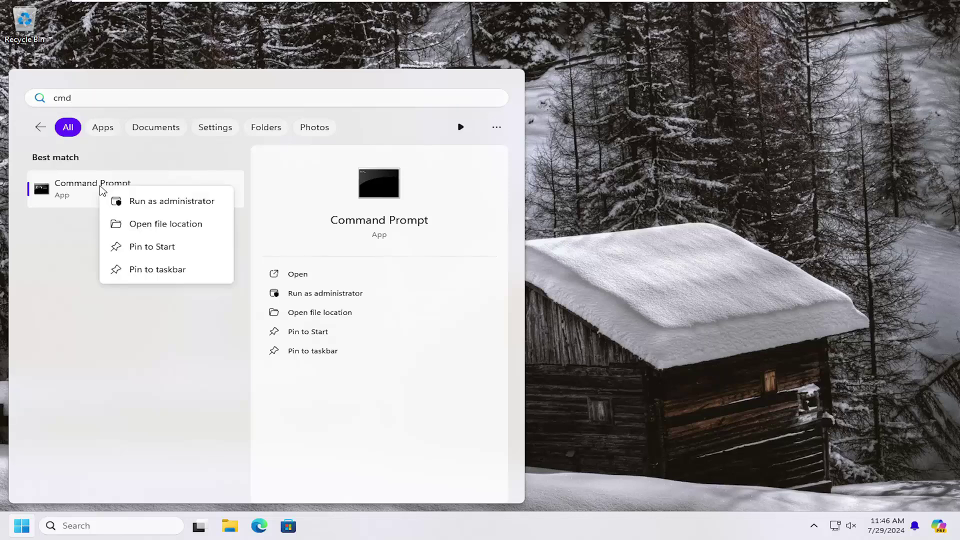
pyautogui.click(148, 203)
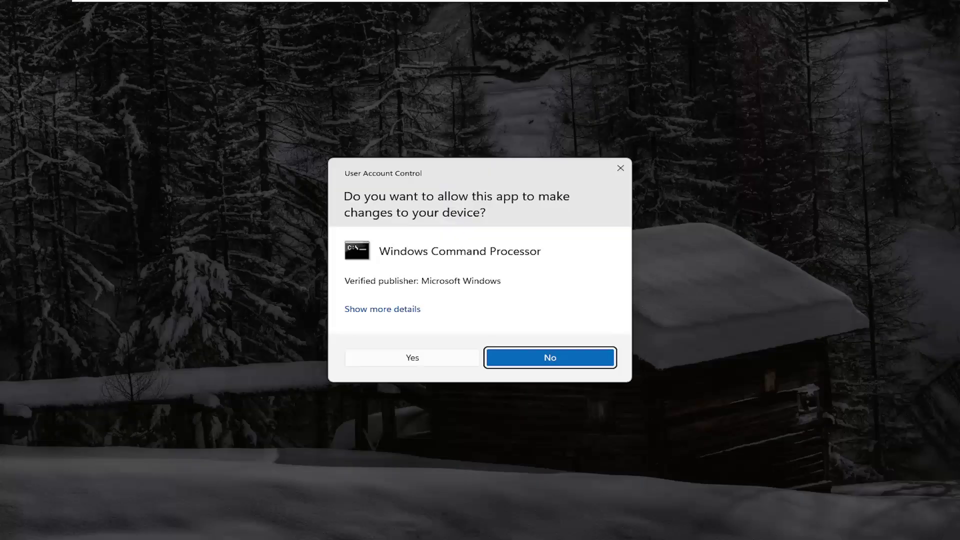
pyautogui.click(425, 363)
pyautogui.moveTo(394, 77); pyautogui.dragTo(462, 101)
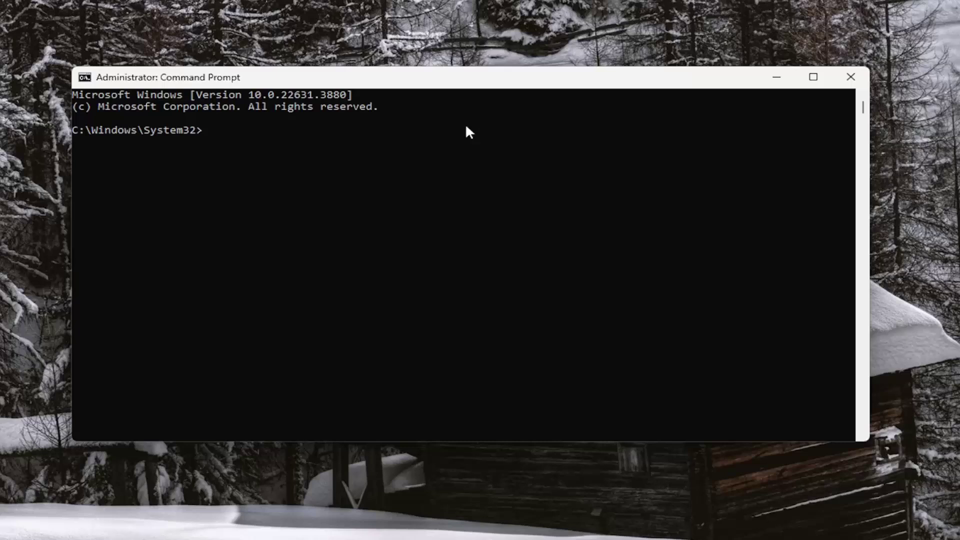
pyautogui.write('ipconfig')
pyautogui.write(' /flu')
pyautogui.write('shdns')
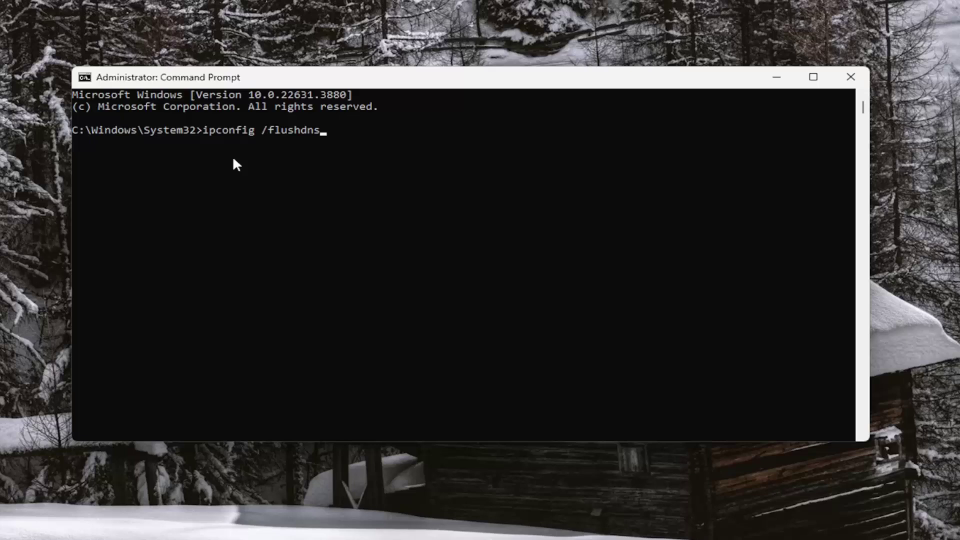
# - Run ipconfig /flushdns to clear the DNS resolver cache
pyautogui.press('Return')
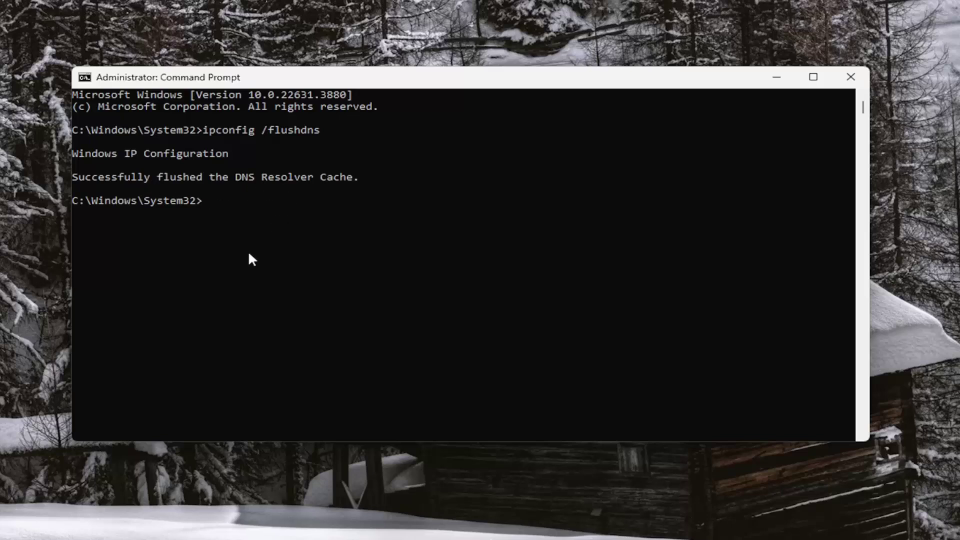
pyautogui.write('netsh ')
pyautogui.write('wi')
pyautogui.write('nsock re')
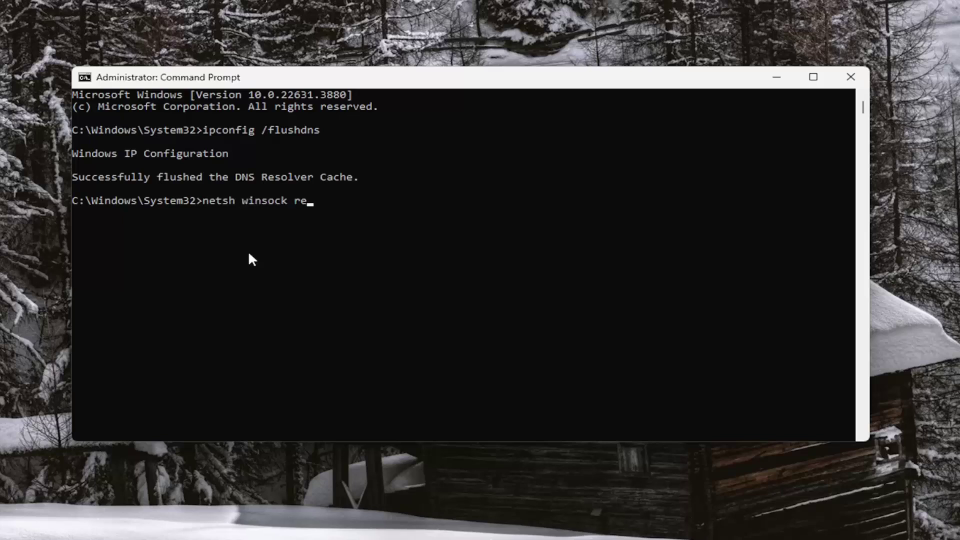
pyautogui.write('set')
# - Run netsh winsock reset to reset the Winsock catalog
pyautogui.press('Return')
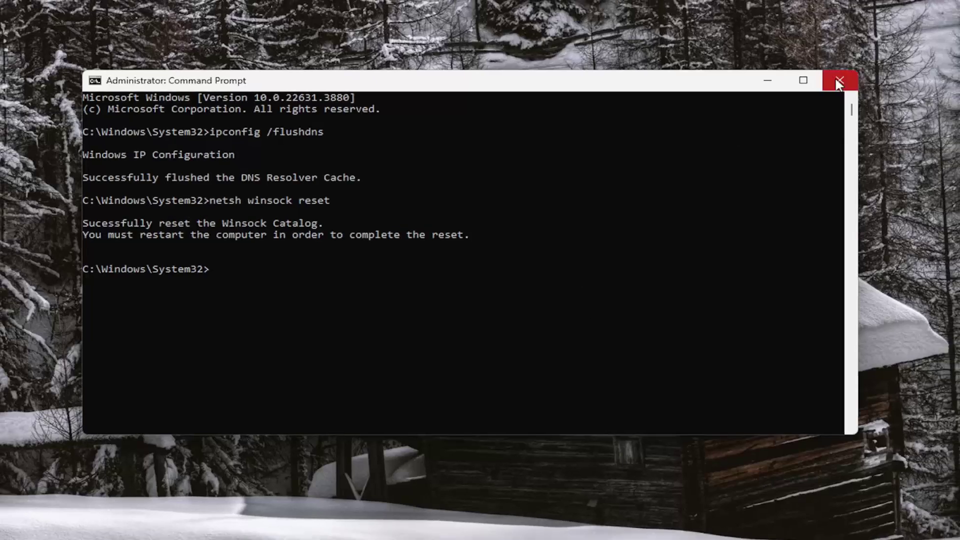
# - Close the Command Prompt window and bring up the Start power menu with Restart
pyautogui.click(851, 76)
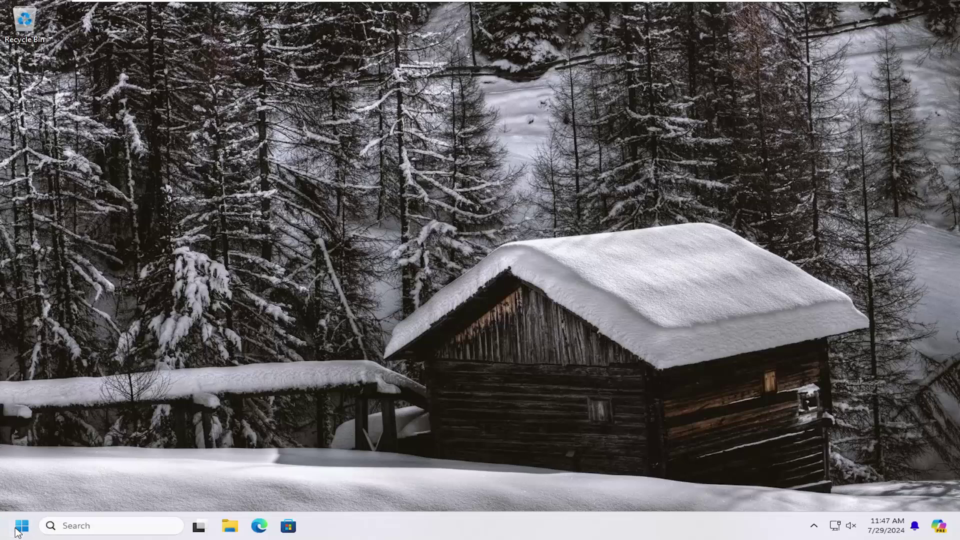
pyautogui.rightClick(21, 525)
pyautogui.moveTo(64, 474)
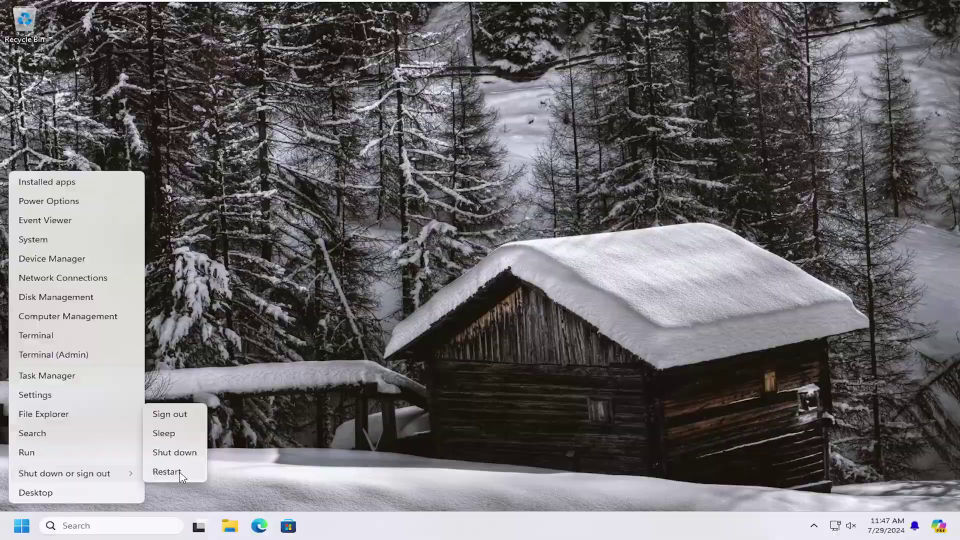